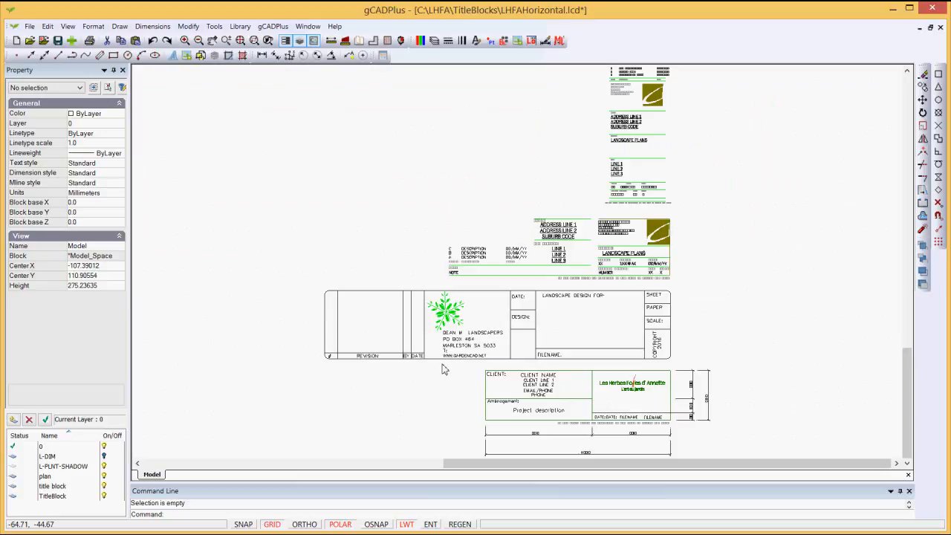
Step: Save the LHFAHorizontal.lcd title block drawing by answering Yes to the Save Drawing reminder
{"action": "scroll", "coordinate": [702, 219], "scroll_direction": "up", "scroll_amount": 4}
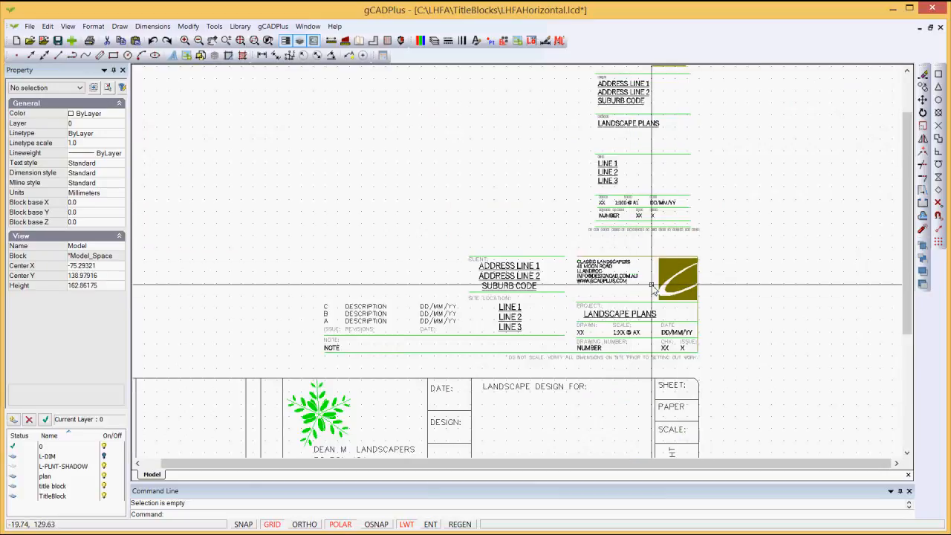
{"action": "scroll", "coordinate": [650, 289], "scroll_direction": "up", "scroll_amount": 2}
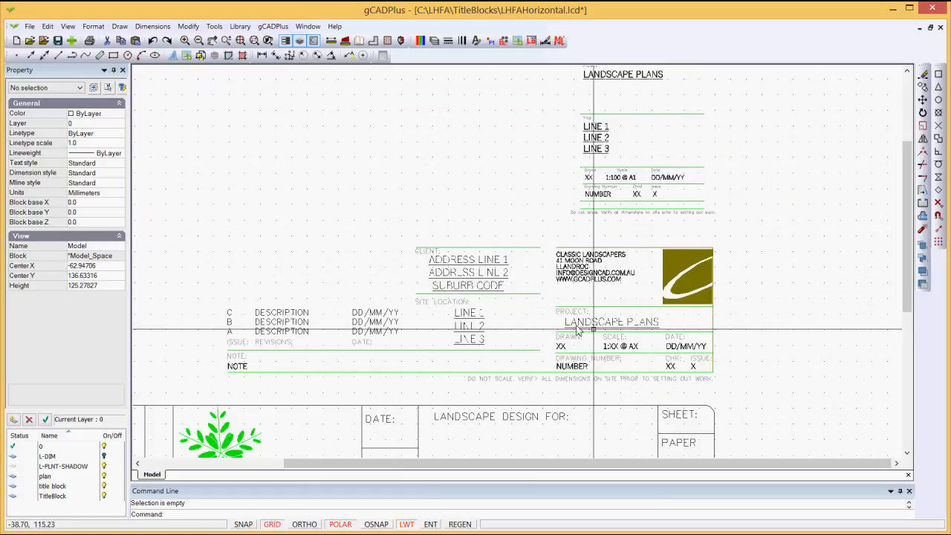
{"action": "scroll", "coordinate": [632, 152], "scroll_direction": "down", "scroll_amount": 2}
{"action": "scroll", "coordinate": [632, 152], "scroll_direction": "down", "scroll_amount": 2}
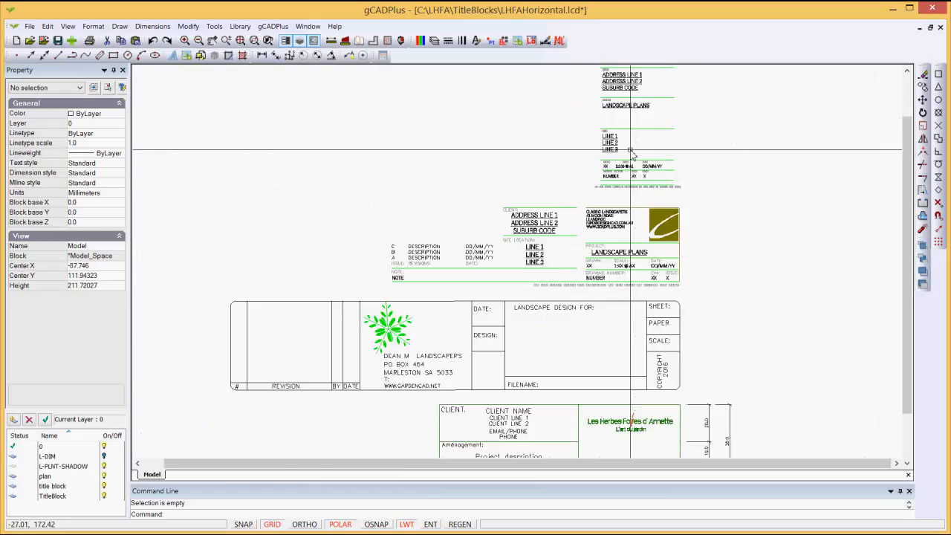
{"action": "scroll", "coordinate": [610, 303], "scroll_direction": "up", "scroll_amount": 4}
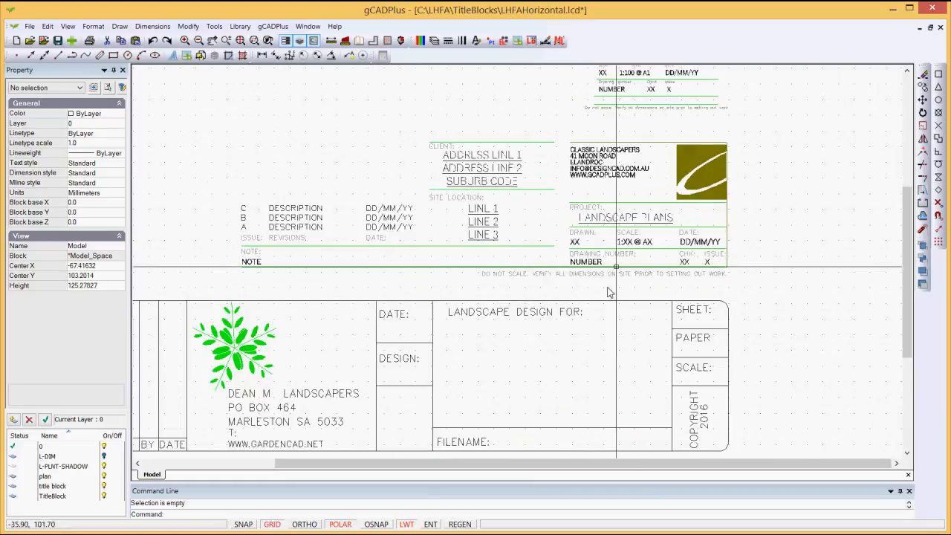
{"action": "scroll", "coordinate": [615, 182], "scroll_direction": "up", "scroll_amount": 1}
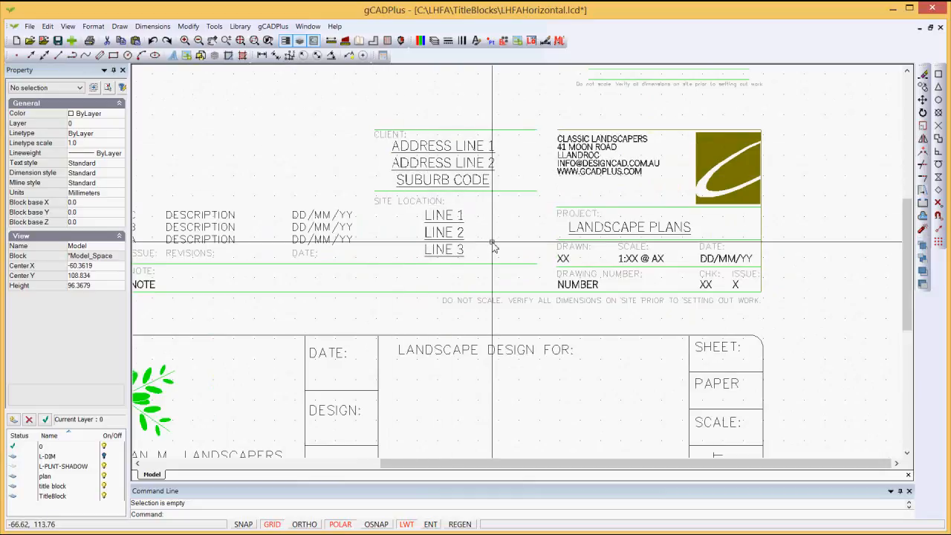
{"action": "scroll", "coordinate": [493, 245], "scroll_direction": "down", "scroll_amount": 2}
{"action": "scroll", "coordinate": [553, 353], "scroll_direction": "down", "scroll_amount": 1}
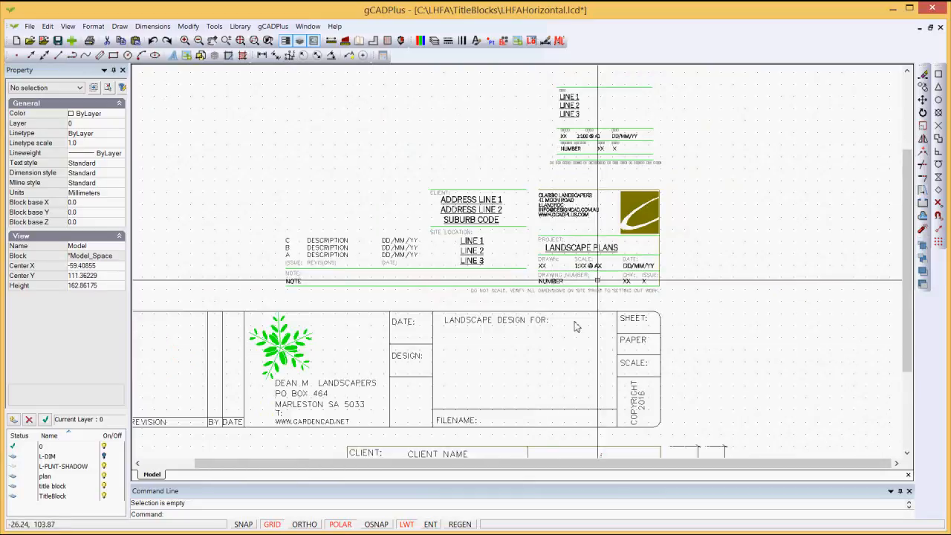
{"action": "middle_click_drag", "start_coordinate": [554, 350], "coordinate": [593, 240]}
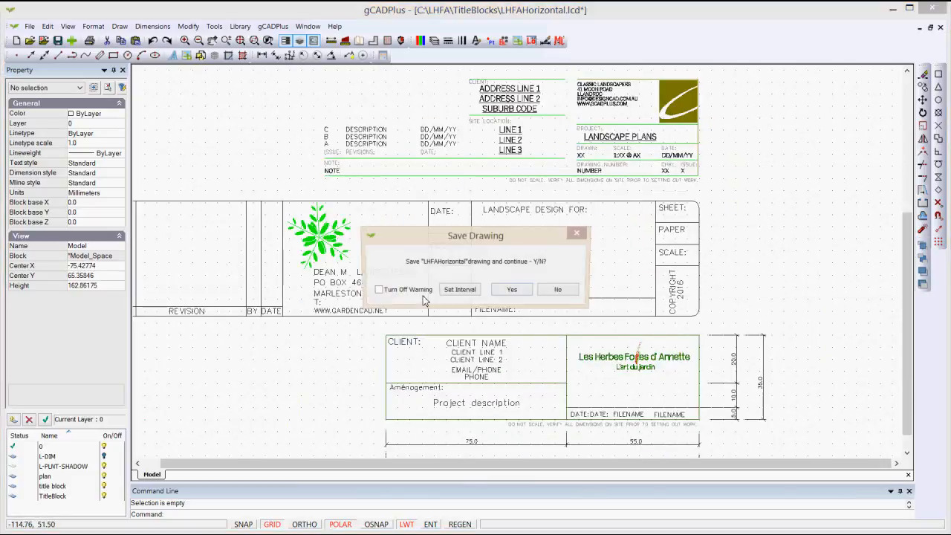
{"action": "left_click", "coordinate": [513, 297]}
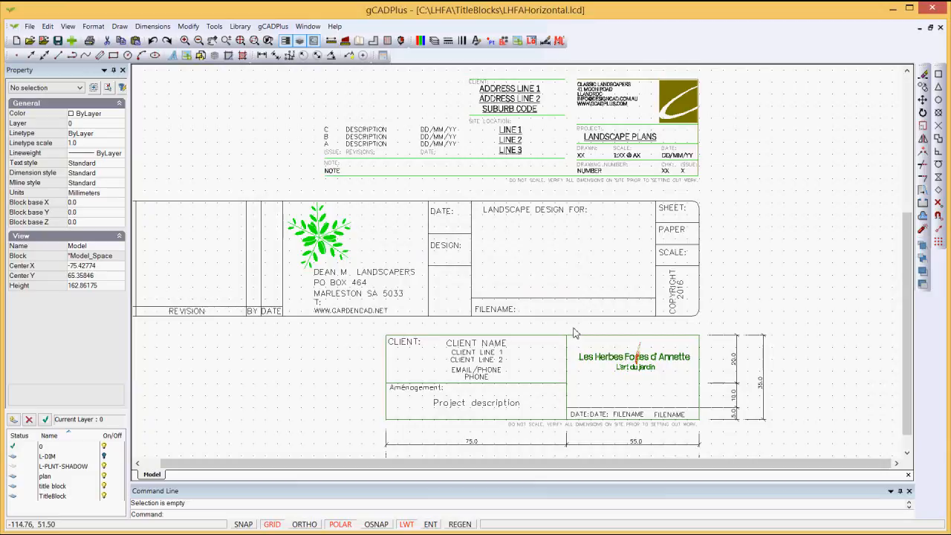
{"action": "scroll", "coordinate": [572, 332], "scroll_direction": "up", "scroll_amount": 3}
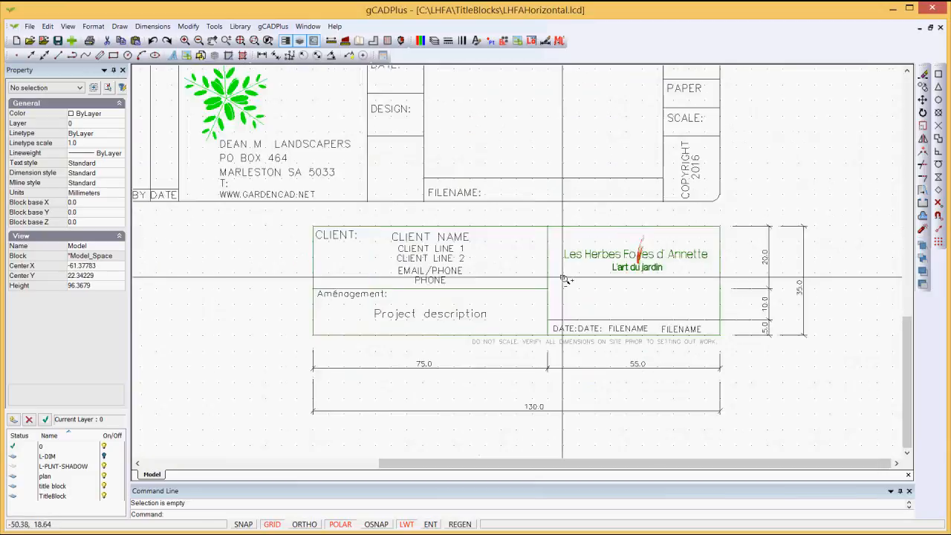
{"action": "scroll", "coordinate": [528, 233], "scroll_direction": "up", "scroll_amount": 2}
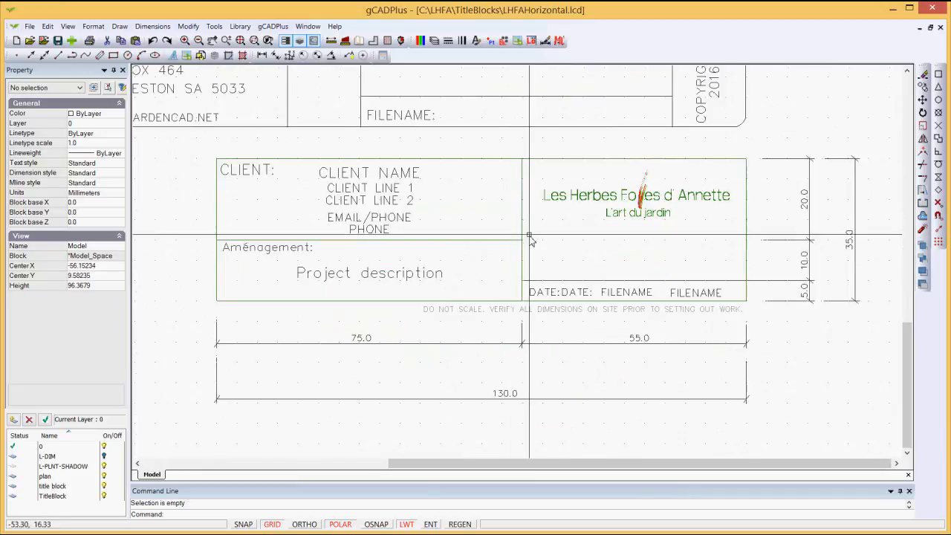
{"action": "scroll", "coordinate": [518, 247], "scroll_direction": "down", "scroll_amount": 2}
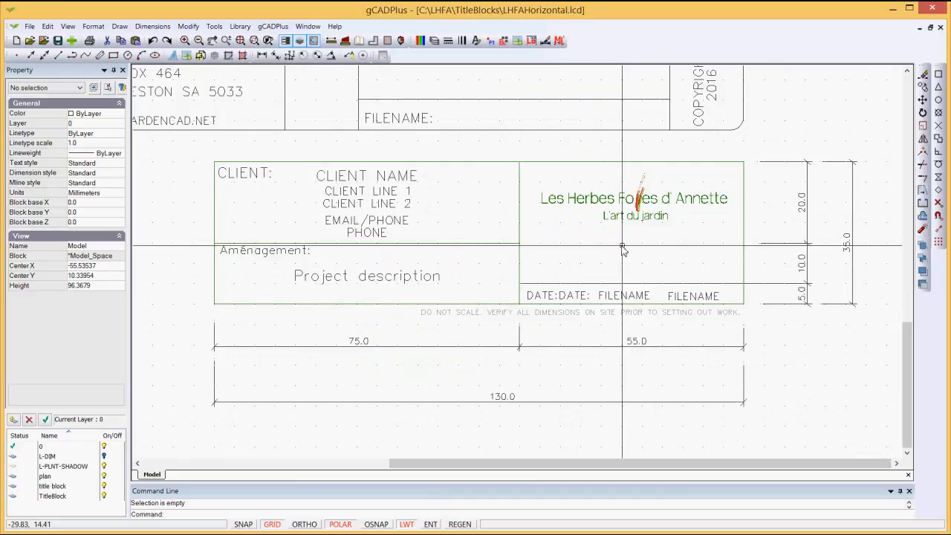
{"action": "left_click", "coordinate": [587, 202]}
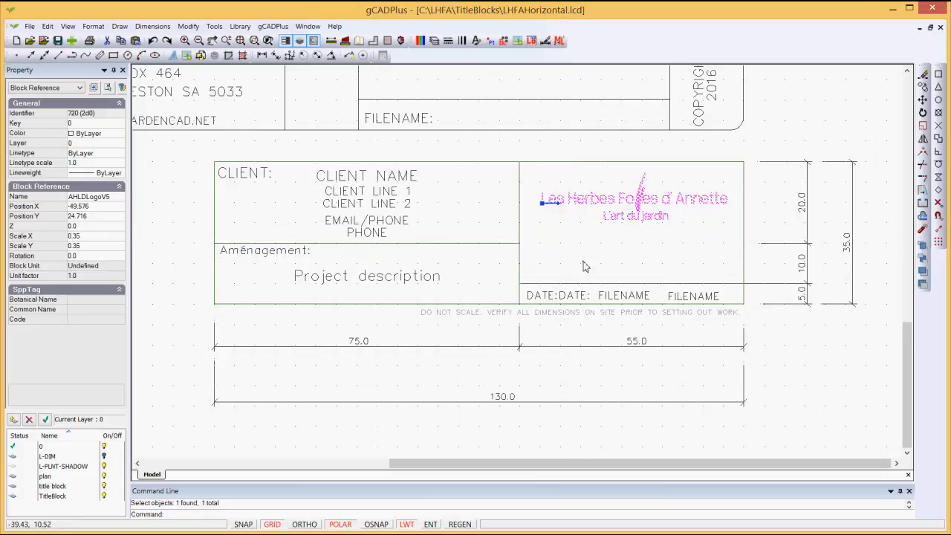
{"action": "key", "text": "Escape"}
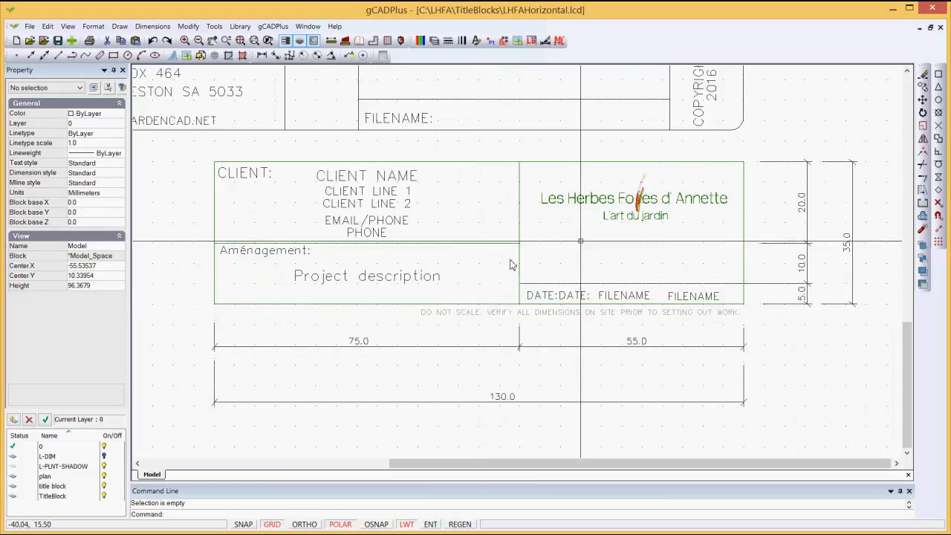
{"action": "left_click", "coordinate": [622, 162]}
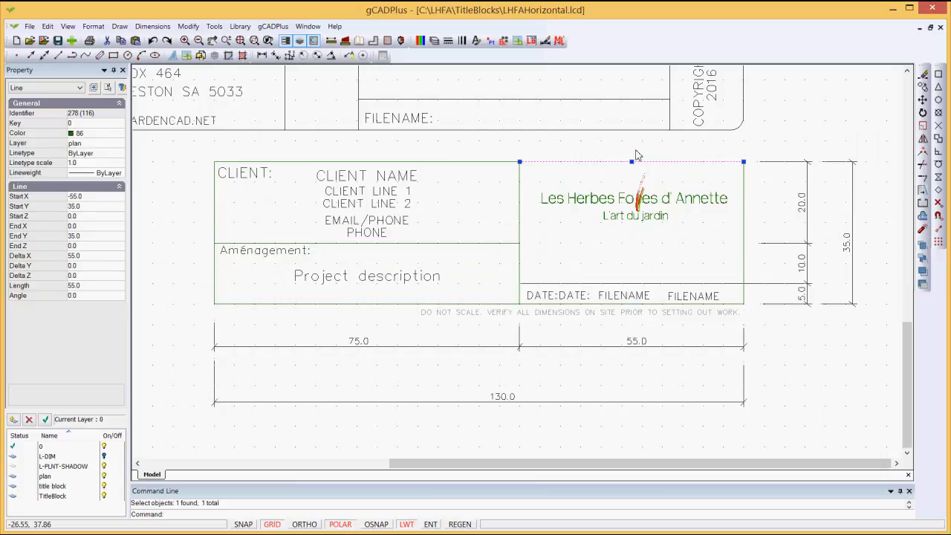
{"action": "key", "text": "Escape"}
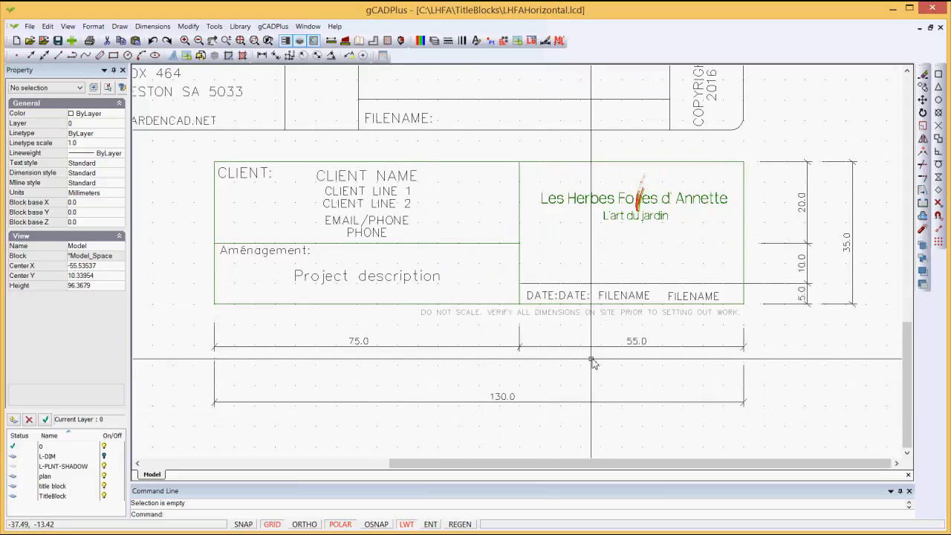
Step: Crossing-select and delete the vertical dimensions beside the client box
{"action": "scroll", "coordinate": [599, 359], "scroll_direction": "down", "scroll_amount": 2}
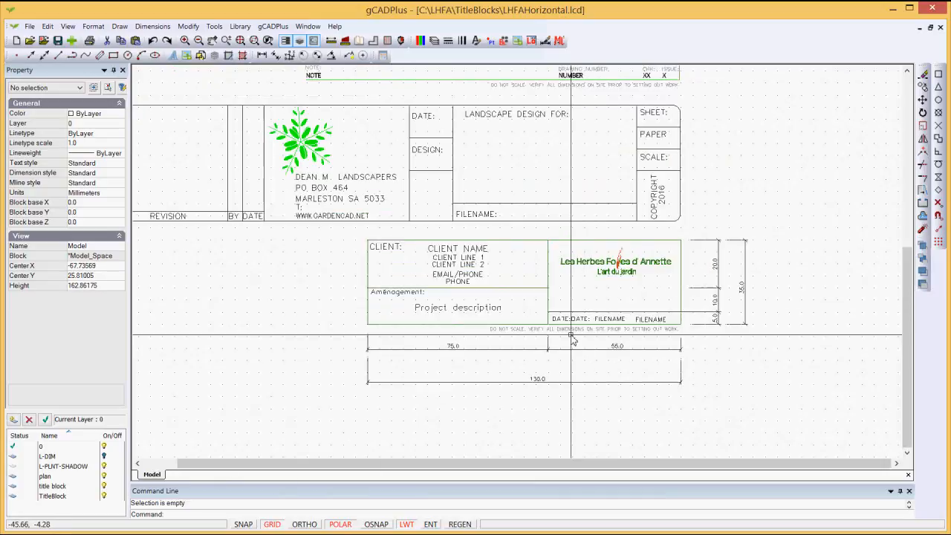
{"action": "scroll", "coordinate": [599, 290], "scroll_direction": "up", "scroll_amount": 1}
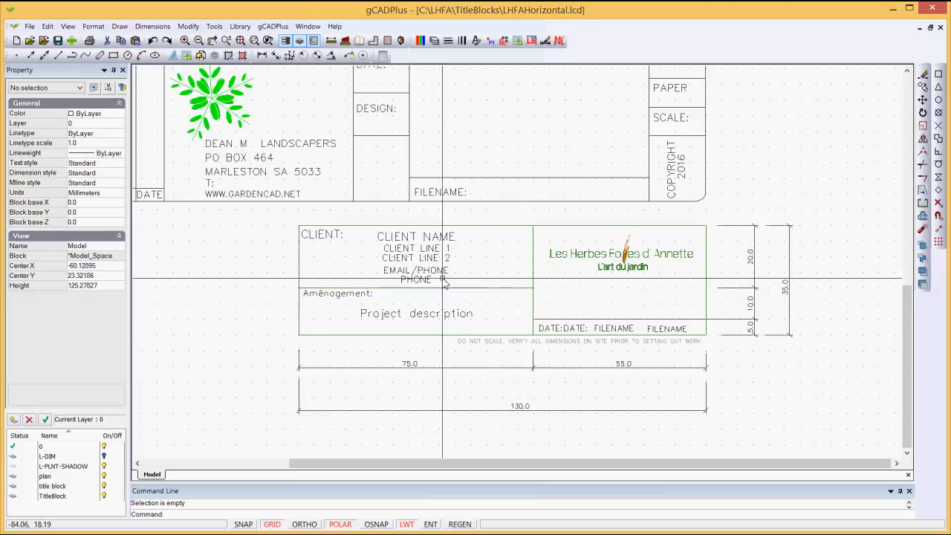
{"action": "scroll", "coordinate": [542, 156], "scroll_direction": "down", "scroll_amount": 4}
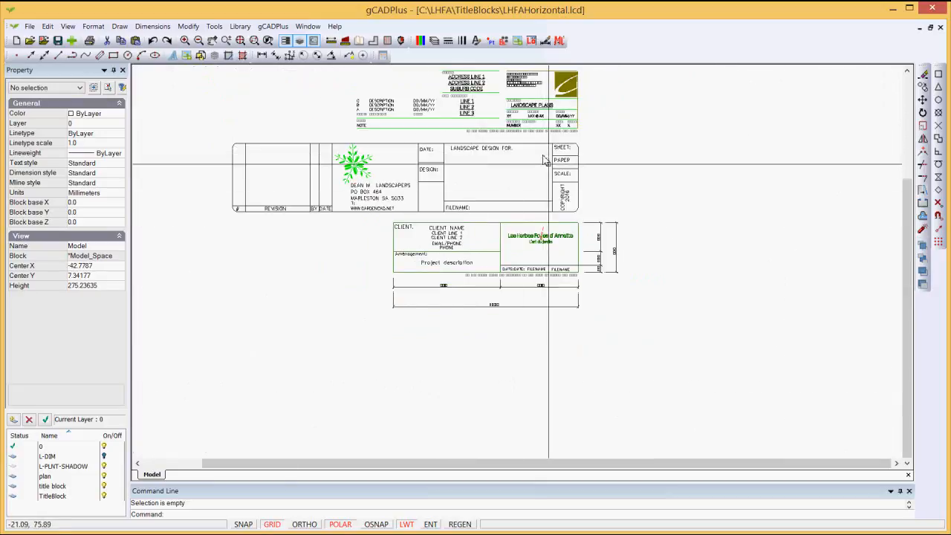
{"action": "middle_click_drag", "start_coordinate": [569, 232], "coordinate": [575, 264]}
{"action": "middle_click_drag", "start_coordinate": [530, 199], "coordinate": [546, 234]}
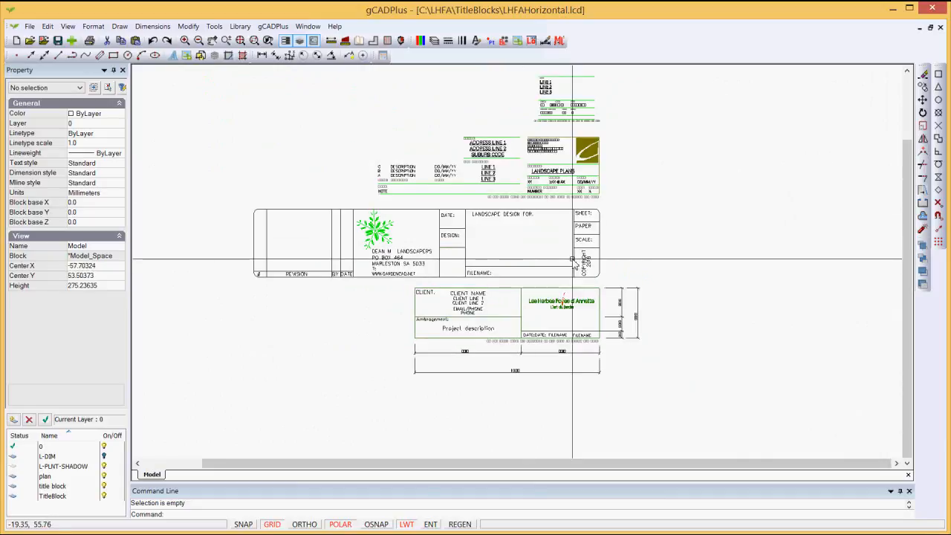
{"action": "scroll", "coordinate": [581, 286], "scroll_direction": "up", "scroll_amount": 3}
{"action": "mouse_move", "coordinate": [715, 399]}
{"action": "left_mouse_down"}
{"action": "mouse_move", "coordinate": [657, 338]}
{"action": "mouse_move", "coordinate": [631, 286]}
{"action": "left_mouse_up"}
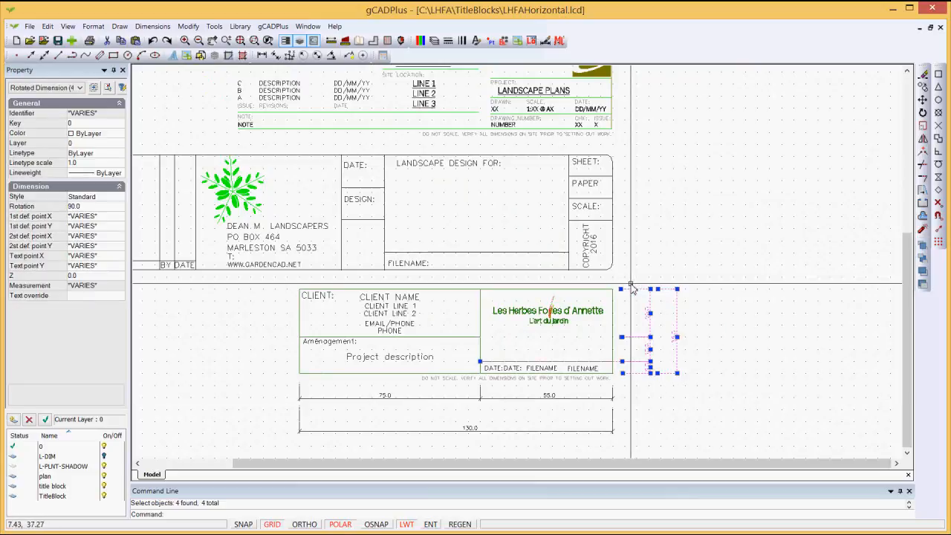
{"action": "key", "text": "Delete"}
Step: Crossing-select and delete the dimension lines below the client box
{"action": "left_click_drag", "start_coordinate": [658, 443], "coordinate": [263, 393]}
{"action": "key", "text": "Delete"}
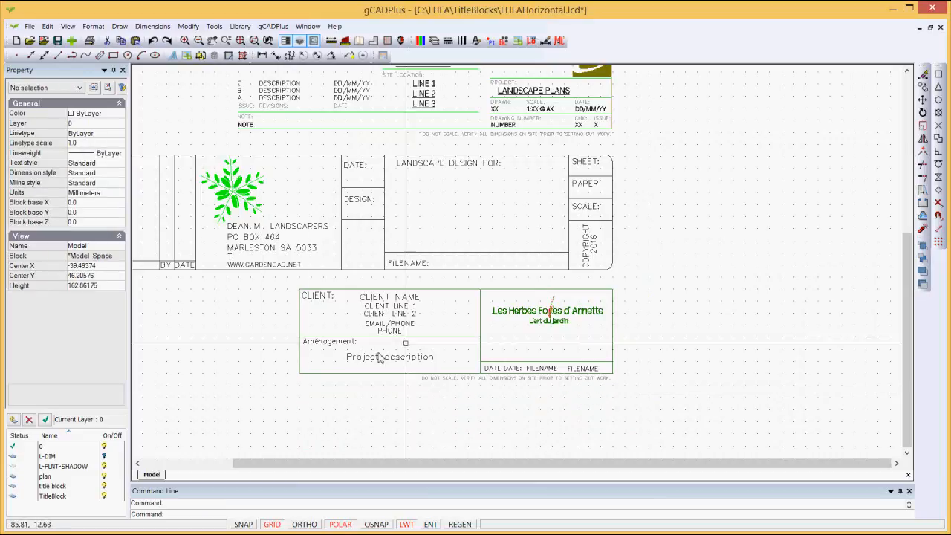
{"action": "scroll", "coordinate": [475, 350], "scroll_direction": "up", "scroll_amount": 3}
{"action": "scroll", "coordinate": [476, 349], "scroll_direction": "up", "scroll_amount": 1}
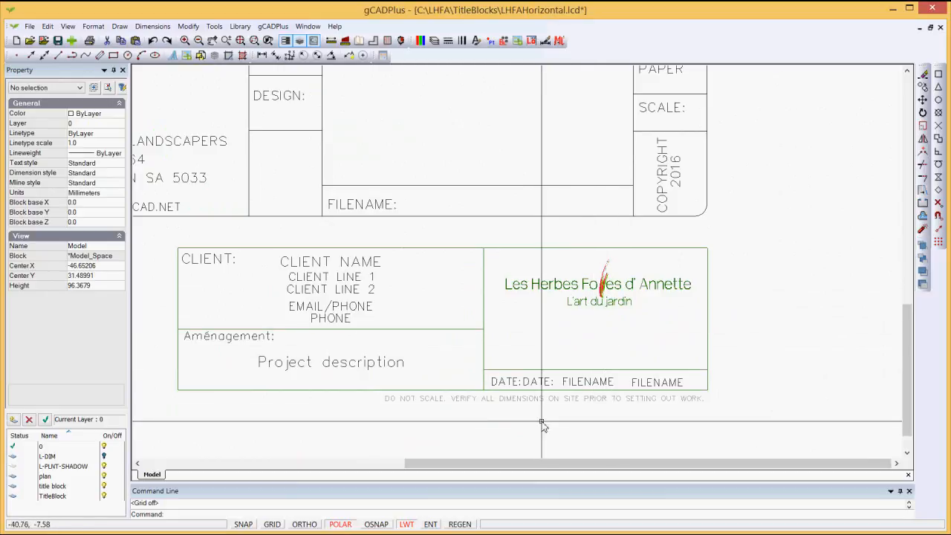
Step: Bottom-align the DATE:DATE and FILENAME texts with Modify > Align text, based at the date text's left end
{"action": "scroll", "coordinate": [565, 424], "scroll_direction": "up", "scroll_amount": 4}
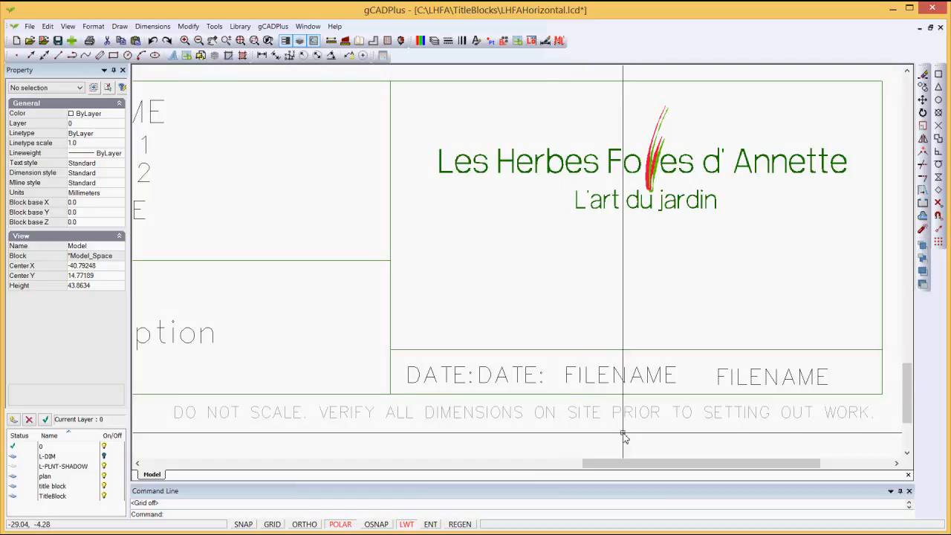
{"action": "middle_click_drag", "start_coordinate": [609, 362], "coordinate": [603, 327]}
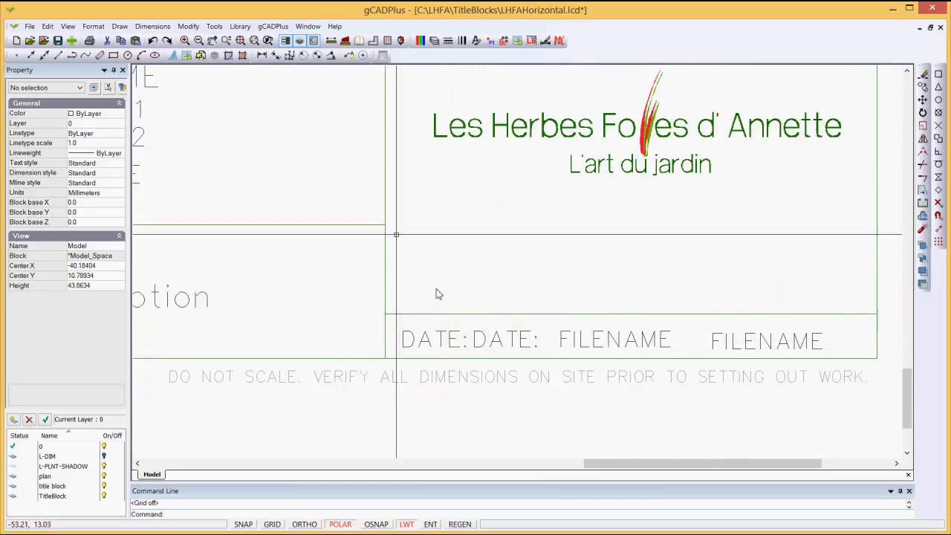
{"action": "left_click", "coordinate": [190, 27]}
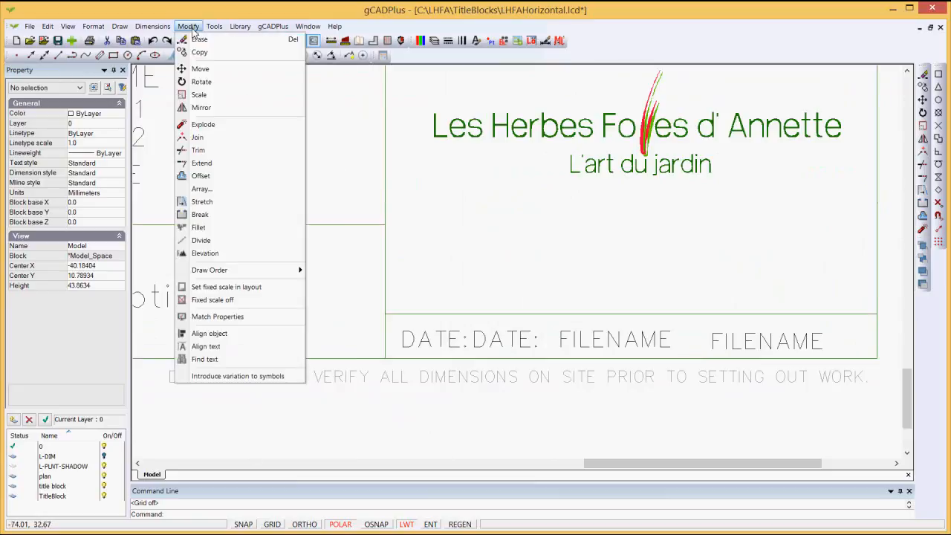
{"action": "left_click", "coordinate": [214, 346]}
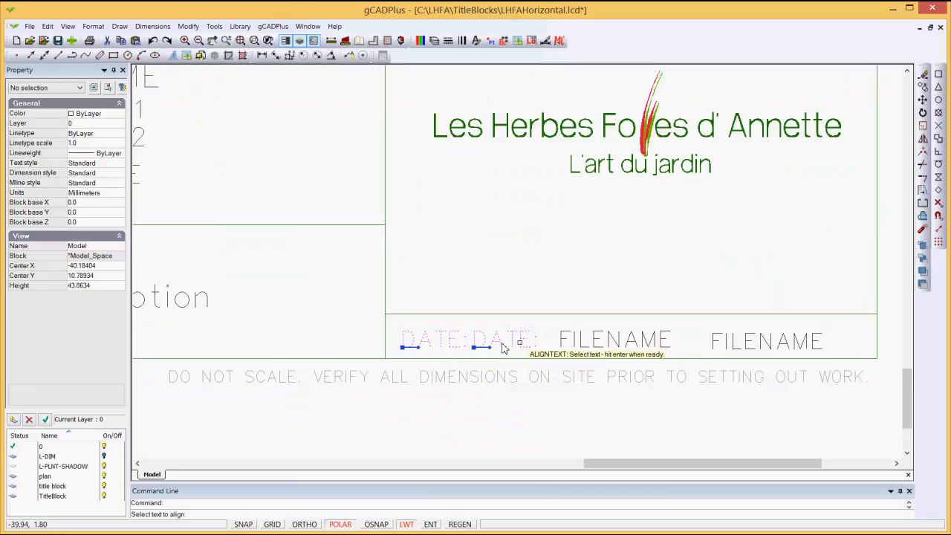
{"action": "left_click", "coordinate": [734, 356]}
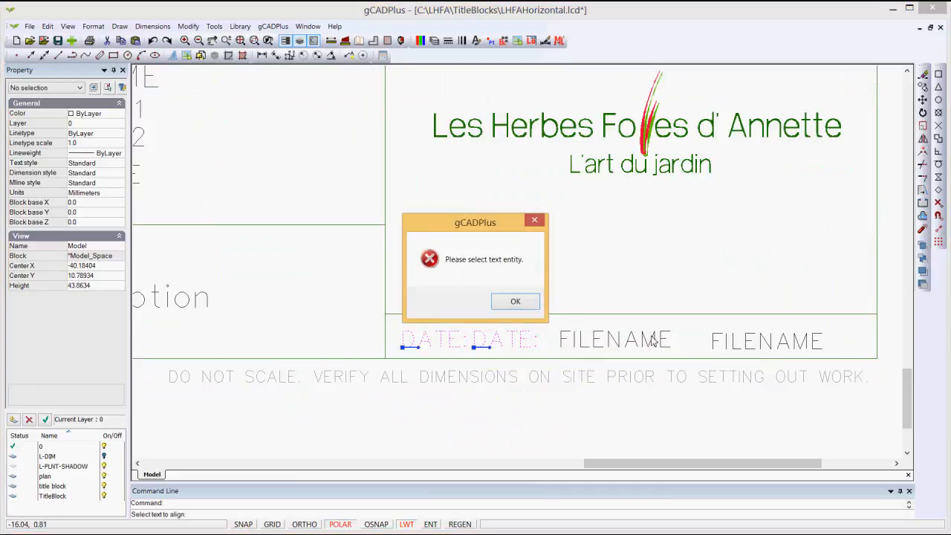
{"action": "left_click", "coordinate": [514, 304]}
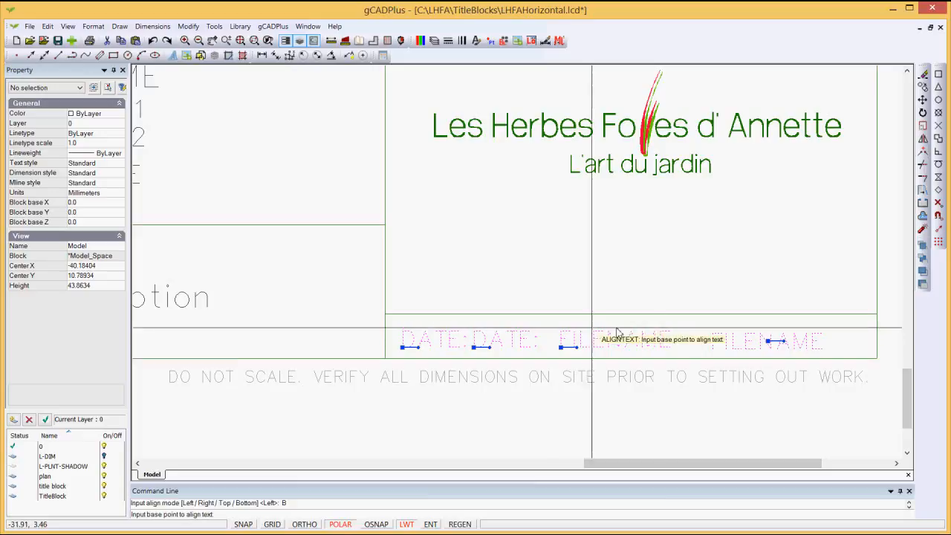
{"action": "left_click", "coordinate": [405, 349]}
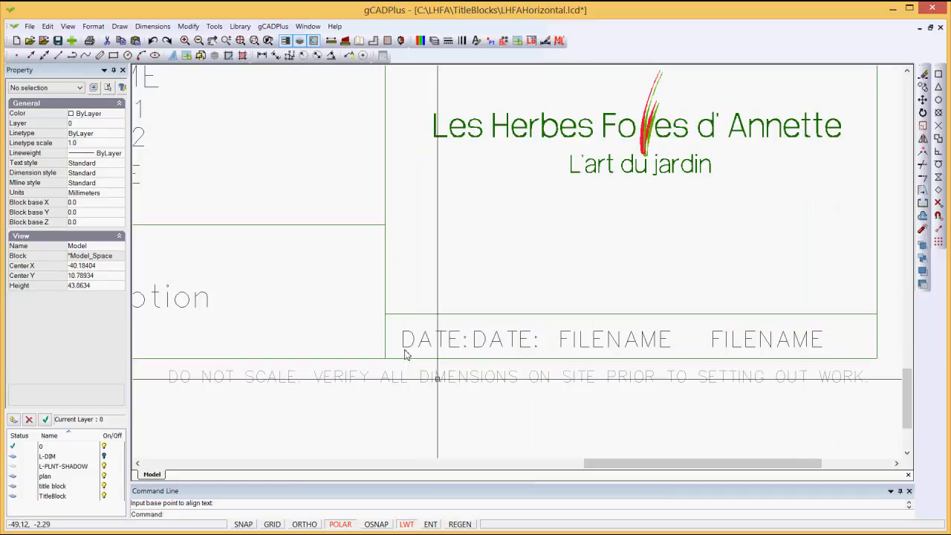
{"action": "scroll", "coordinate": [621, 396], "scroll_direction": "down", "scroll_amount": 2}
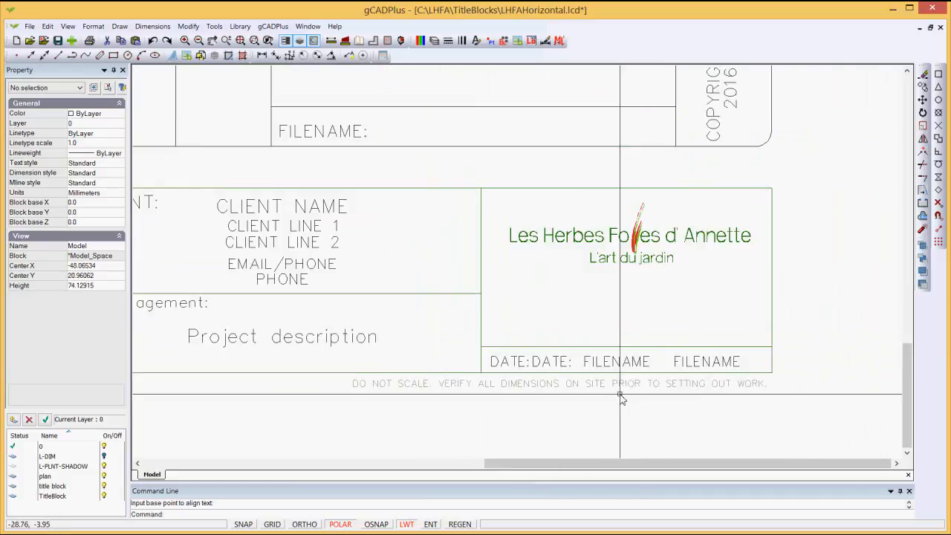
{"action": "scroll", "coordinate": [620, 394], "scroll_direction": "down", "scroll_amount": 1}
{"action": "scroll", "coordinate": [375, 276], "scroll_direction": "up", "scroll_amount": 2}
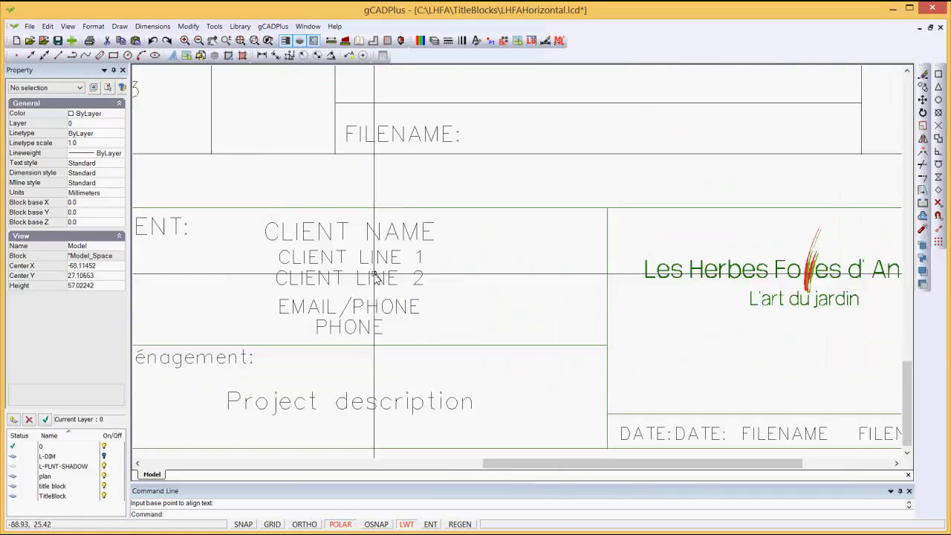
{"action": "left_click", "coordinate": [369, 257]}
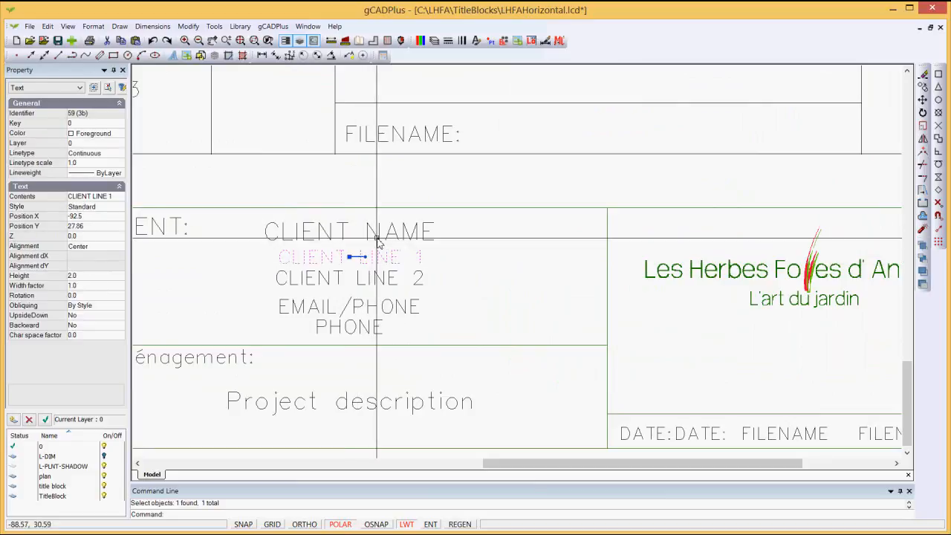
{"action": "left_click", "coordinate": [368, 233]}
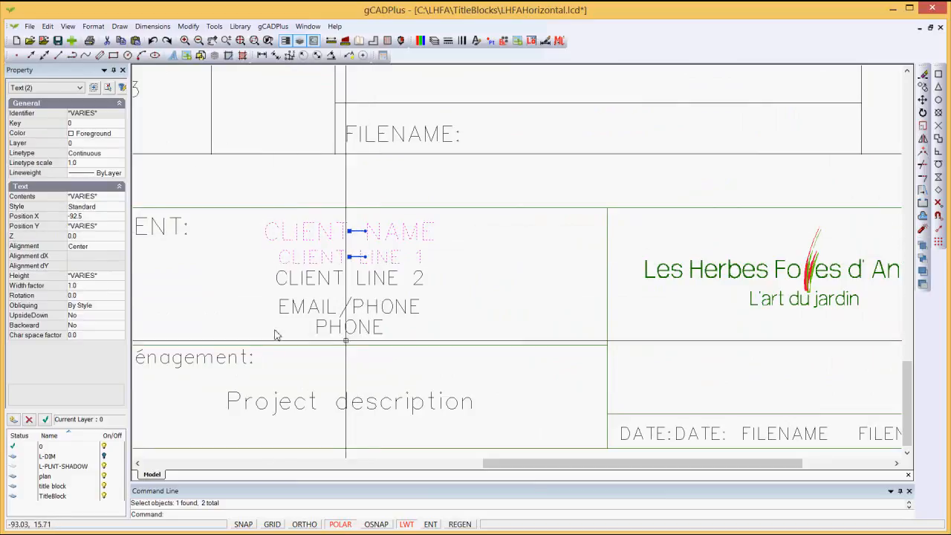
{"action": "key", "text": "Escape"}
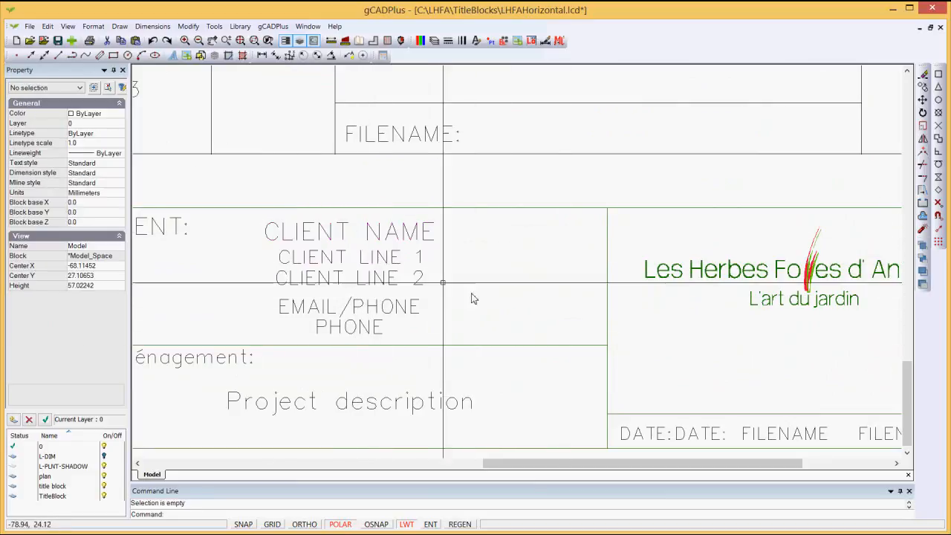
{"action": "left_click", "coordinate": [312, 239]}
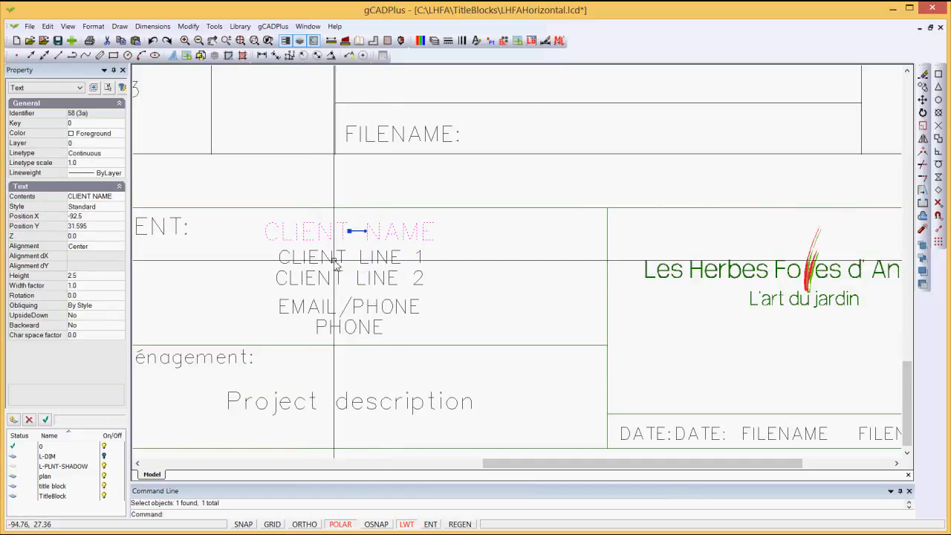
{"action": "key", "text": "Escape"}
{"action": "scroll", "coordinate": [452, 319], "scroll_direction": "down", "scroll_amount": 2}
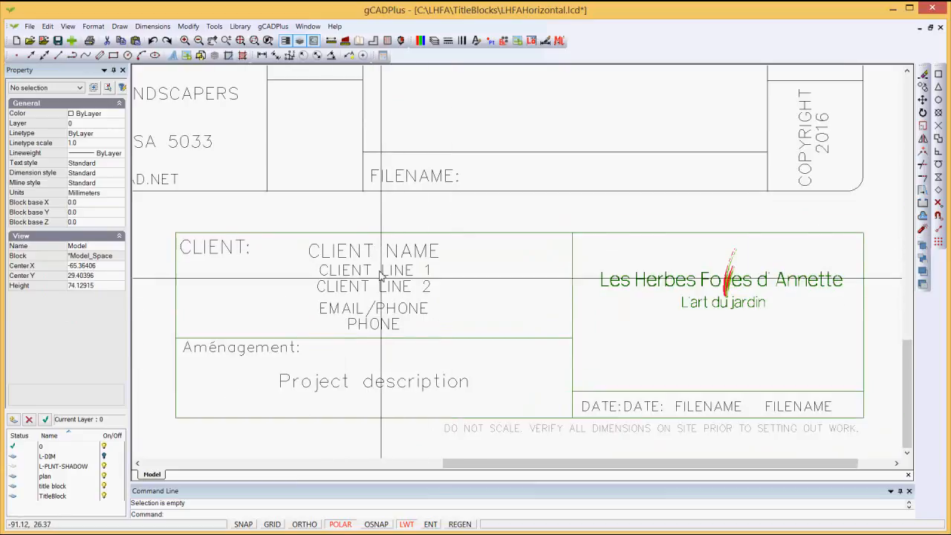
{"action": "left_click", "coordinate": [391, 387]}
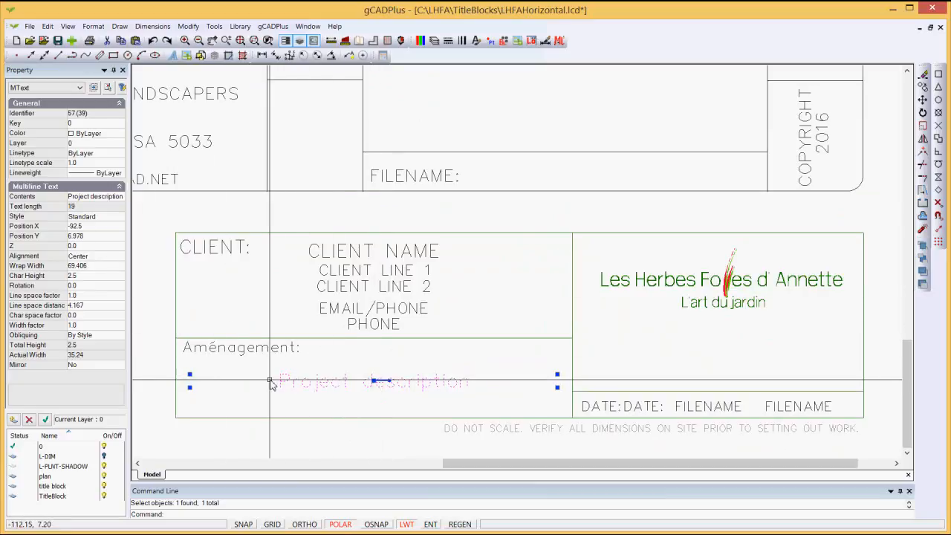
{"action": "key", "text": "Escape"}
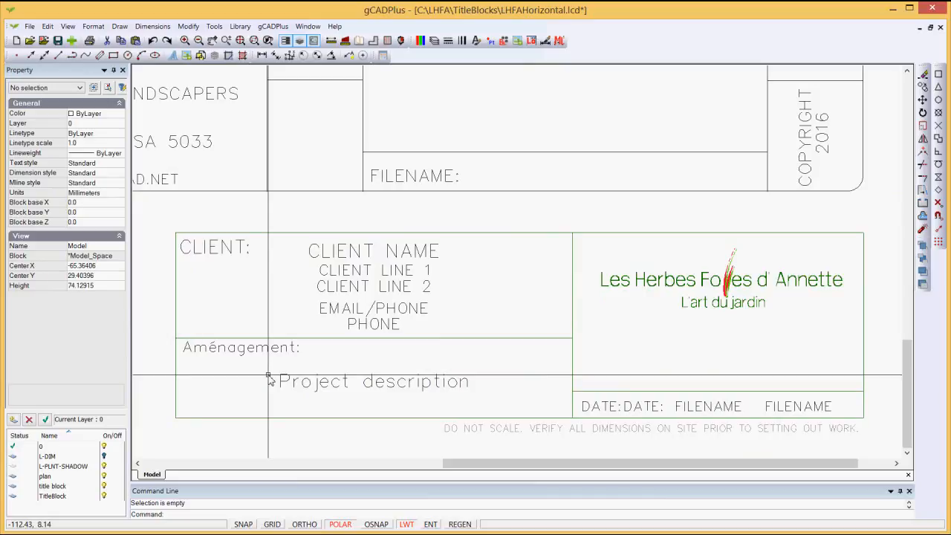
{"action": "scroll", "coordinate": [446, 312], "scroll_direction": "down", "scroll_amount": 6}
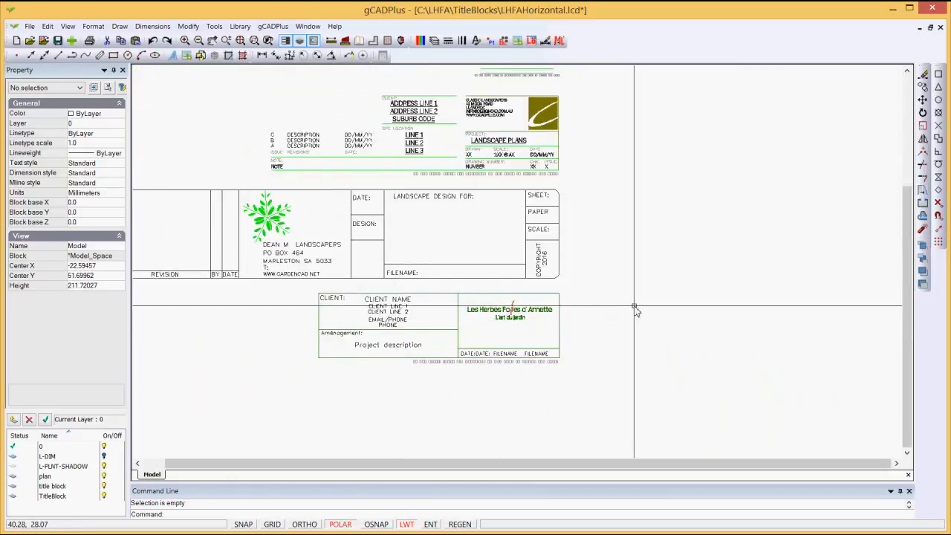
{"action": "scroll", "coordinate": [344, 127], "scroll_direction": "up", "scroll_amount": 5}
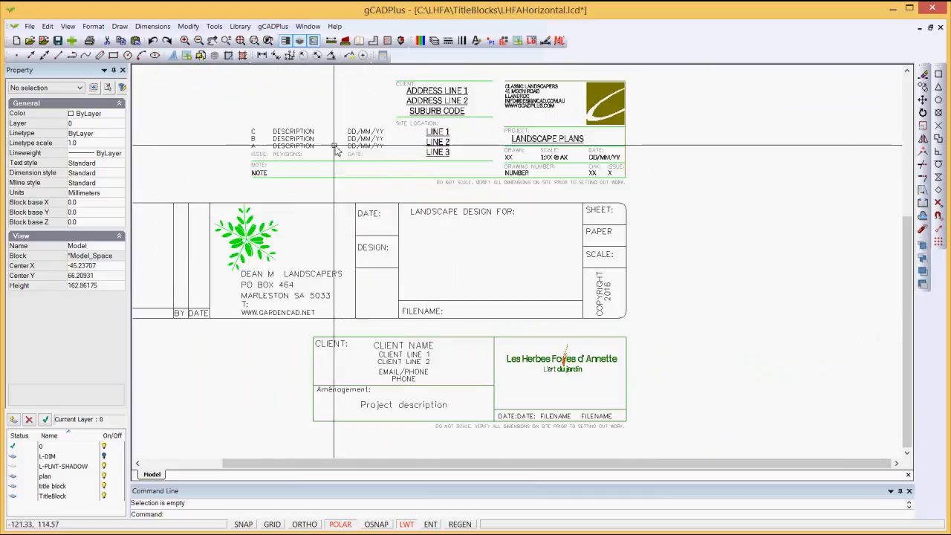